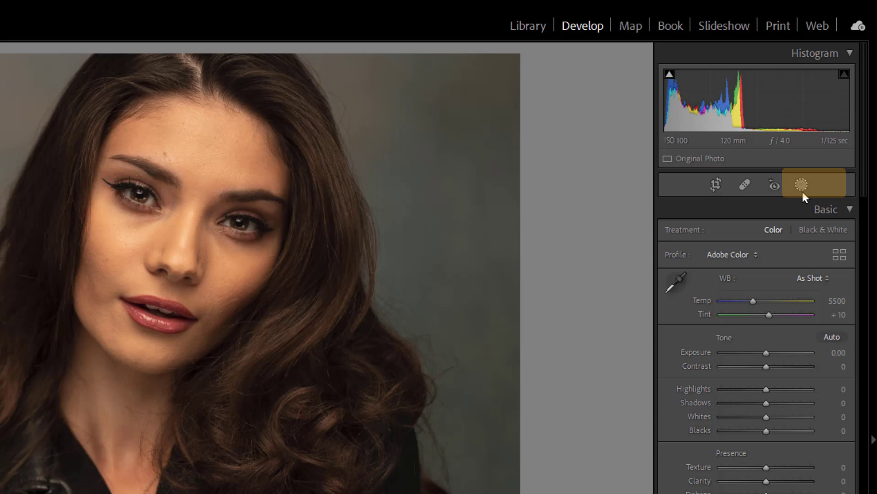
Create a new brush mask on the portrait
left_click(801, 186)
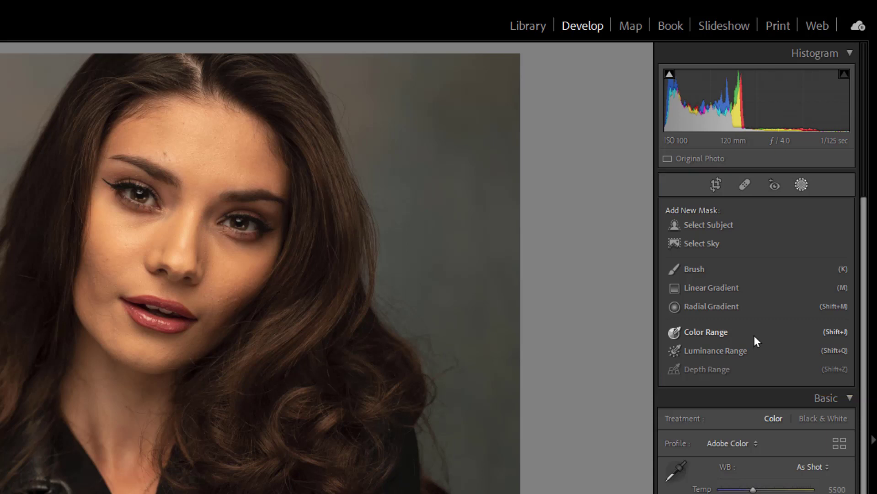
left_click(708, 268)
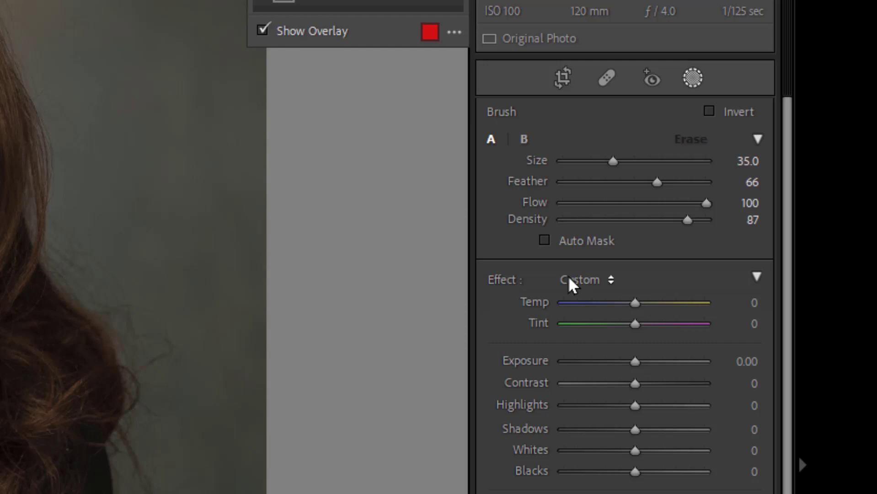
left_click(569, 277)
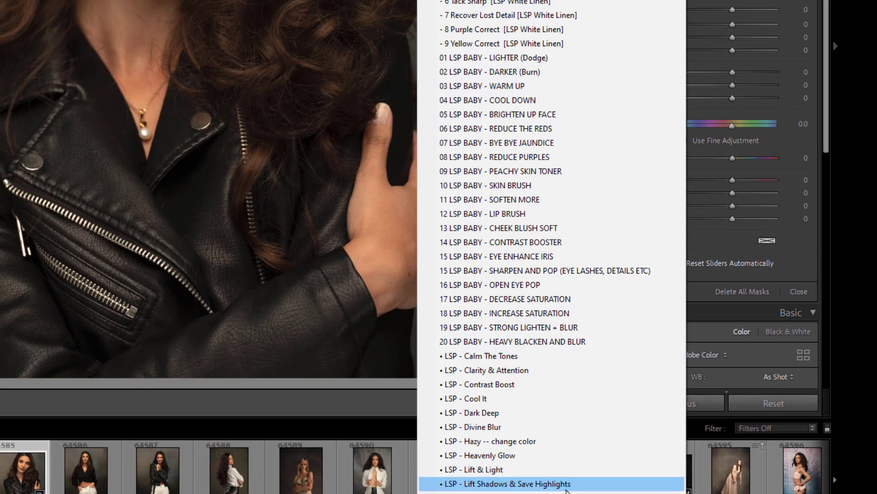
scroll(551, 247, "down", 4)
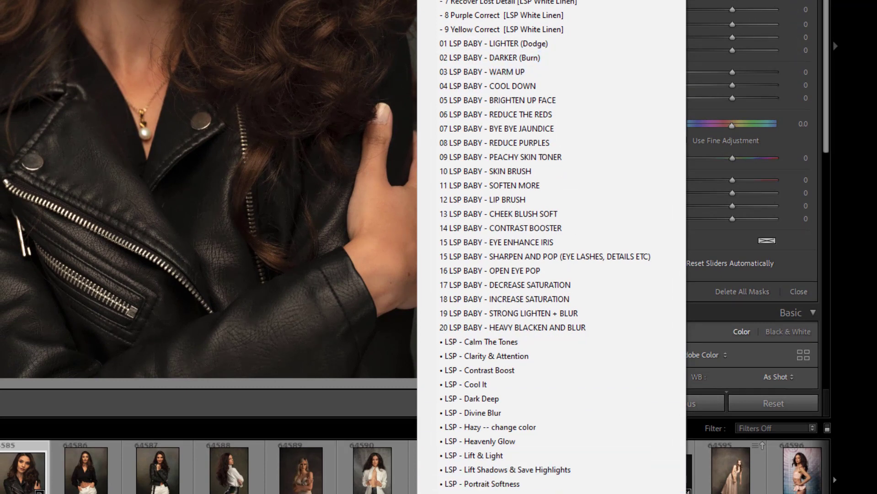
scroll(568, 122, "down", 2)
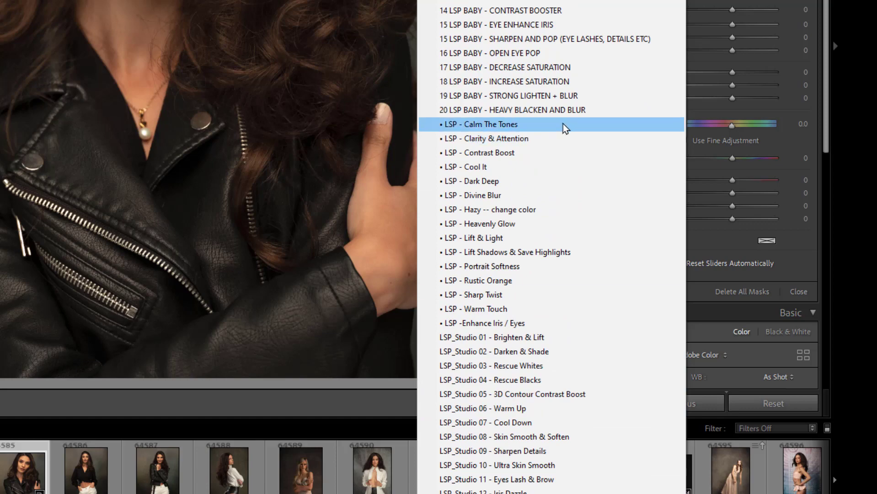
scroll(567, 455, "down", 3)
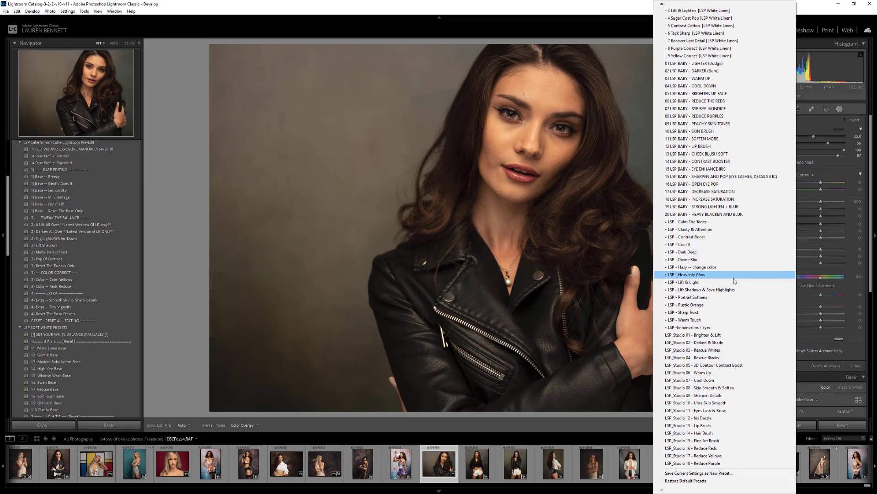
left_click(806, 121)
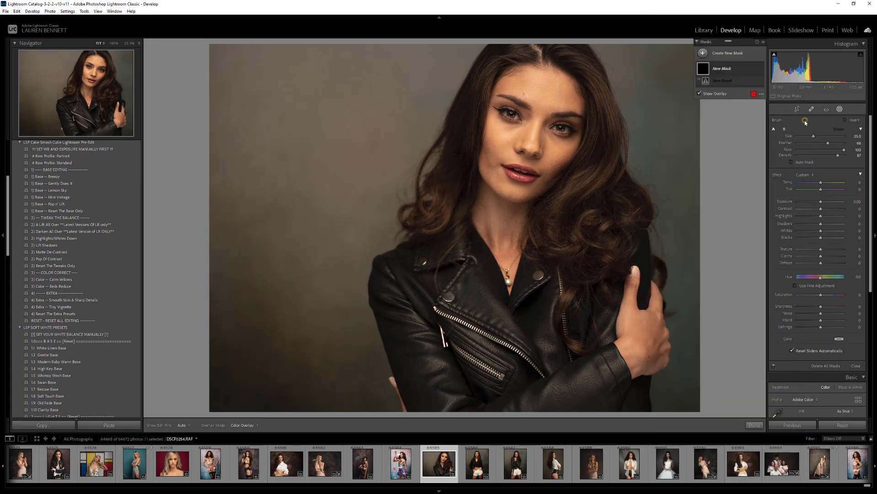
Apply the LSP_Studio 17 - Reduce Yellows preset as the brush mask's effect
left_click(805, 174)
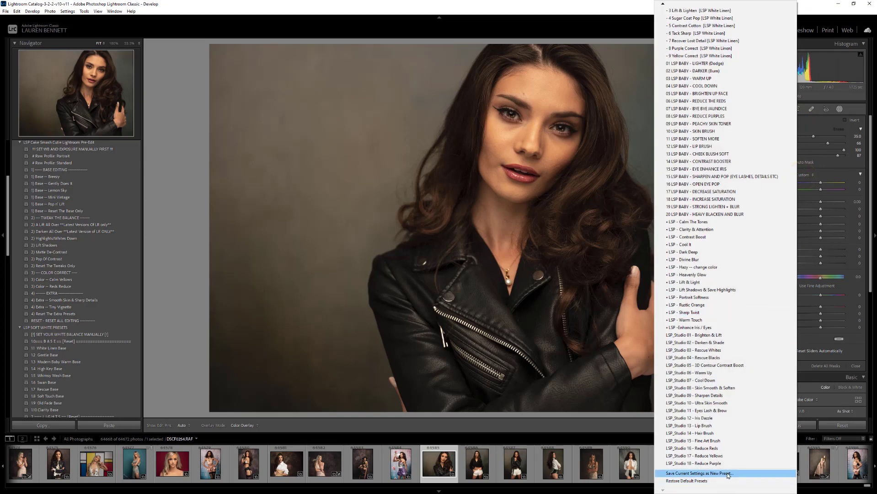
left_click(729, 455)
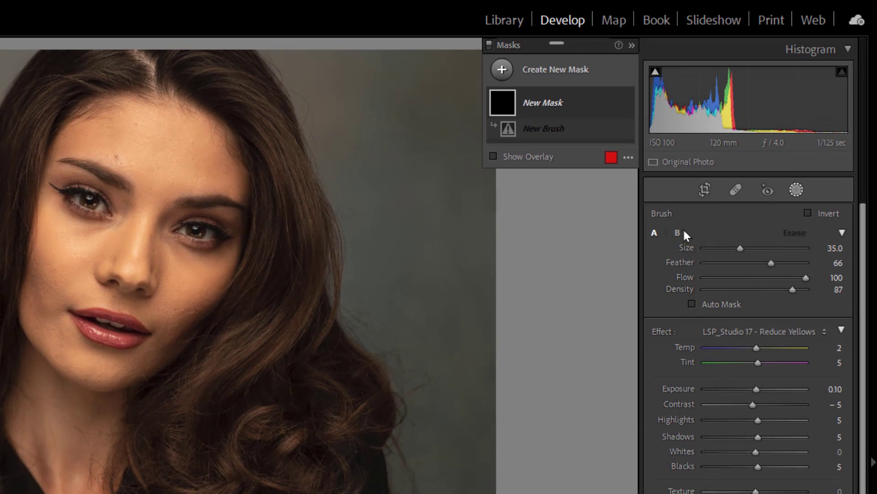
Set the brush's feather to 49, flow to 70 and density to 100
mouse_move(766, 265)
left_mouse_down()
mouse_move(720, 261)
mouse_move(785, 267)
mouse_move(748, 266)
mouse_move(755, 265)
left_mouse_up()
mouse_move(804, 277)
left_mouse_down()
mouse_move(747, 276)
mouse_move(775, 282)
left_mouse_up()
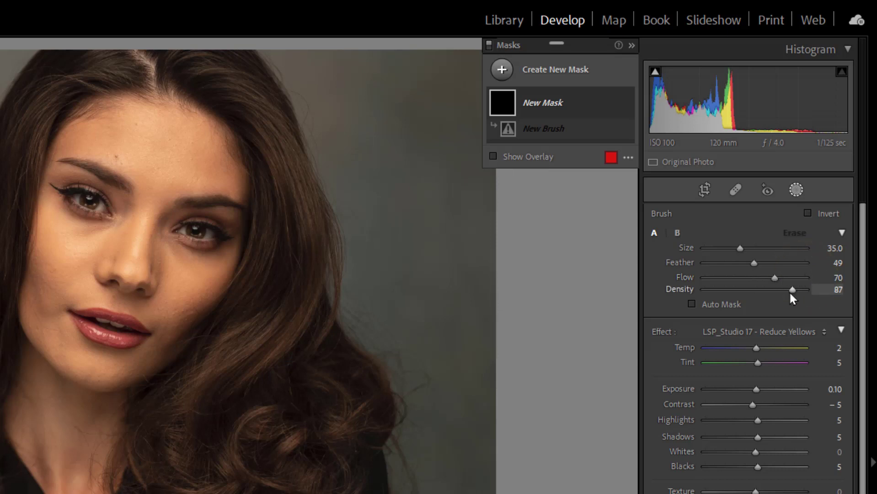
left_click_drag(791, 289, 808, 286)
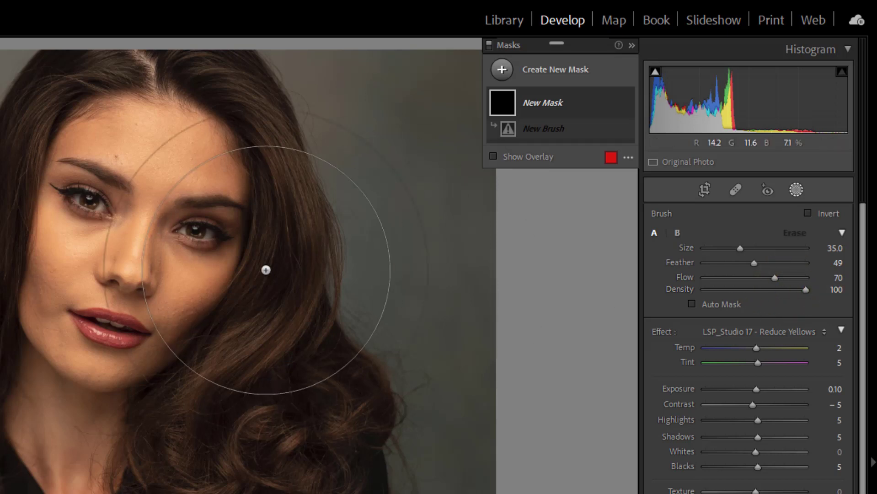
Reduce the brush size to 10 and paint the yellow-reducing effect over the woman's face
scroll(266, 272, "down", 4)
scroll(265, 271, "down", 4)
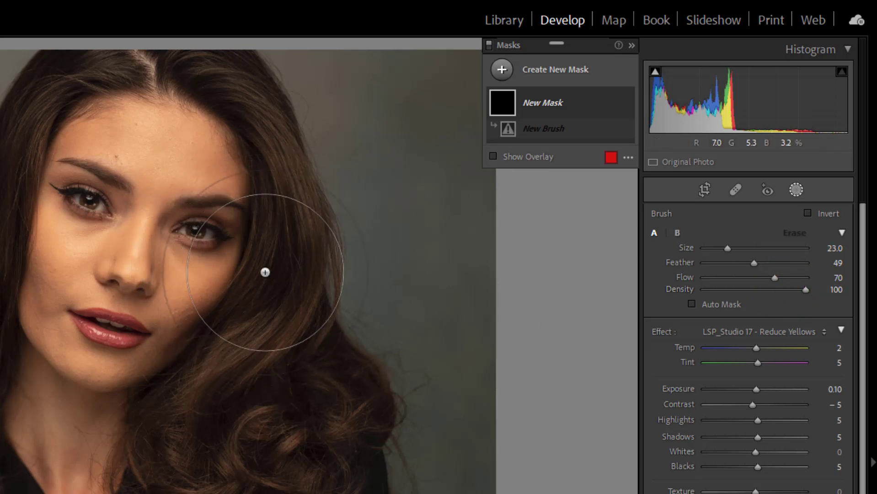
scroll(452, 251, "up", 3)
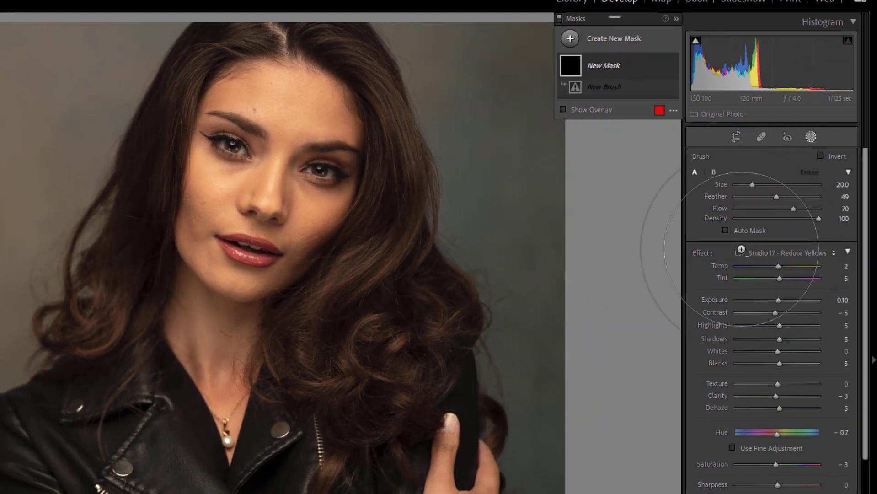
scroll(309, 196, "down", 5)
mouse_move(308, 222)
left_mouse_down()
mouse_move(297, 205)
mouse_move(304, 234)
mouse_move(346, 210)
mouse_move(329, 204)
mouse_move(283, 266)
mouse_move(205, 252)
left_mouse_up()
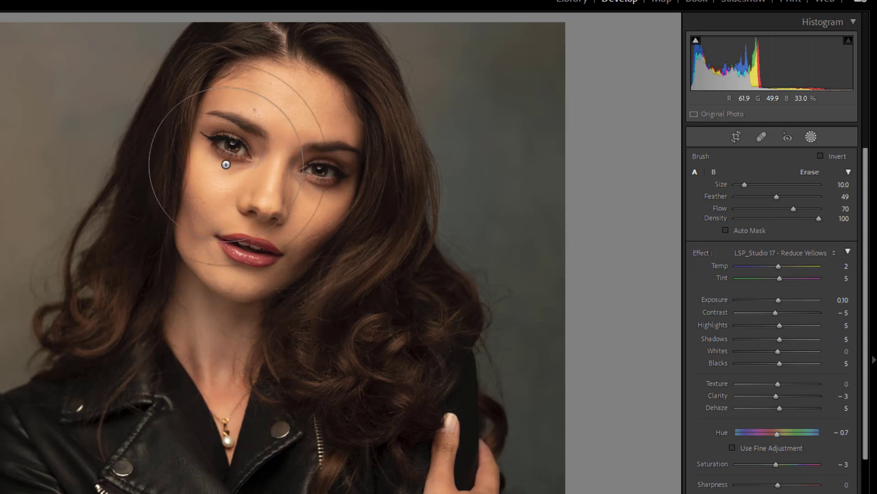
mouse_move(309, 223)
left_mouse_down()
mouse_move(314, 237)
mouse_move(288, 219)
left_mouse_up()
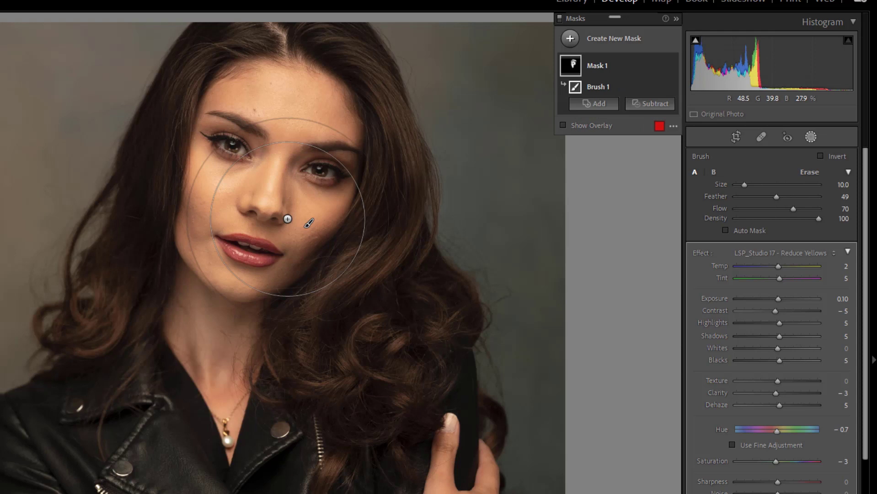
Adjust the eraser's size and flow, and erase the mask from the area between the chin and the neck
key("alt")
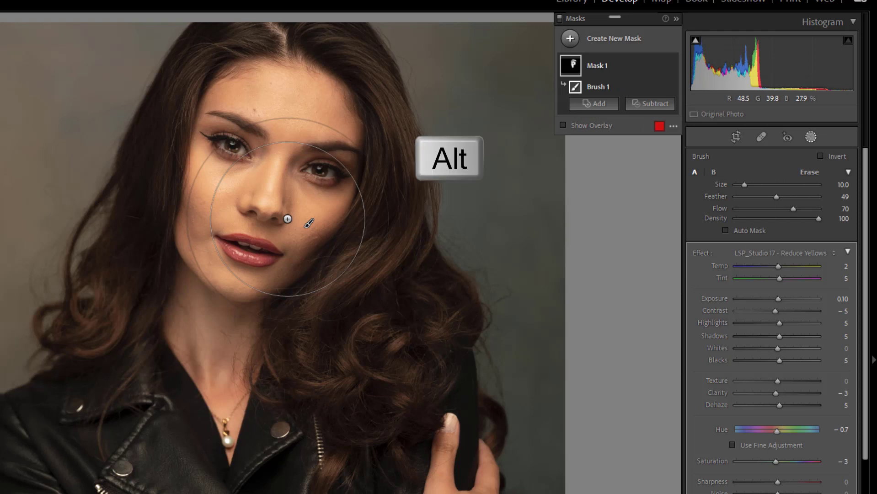
scroll(287, 219, "down", 4)
left_click_drag(759, 209, 755, 209)
scroll(256, 279, "up", 3)
mouse_move(242, 290)
left_mouse_down()
mouse_move(215, 284)
mouse_move(243, 406)
mouse_move(218, 391)
mouse_move(182, 304)
mouse_move(269, 352)
mouse_move(187, 297)
mouse_move(238, 340)
mouse_move(227, 340)
mouse_move(175, 268)
mouse_move(165, 274)
mouse_move(195, 277)
mouse_move(237, 329)
left_mouse_up()
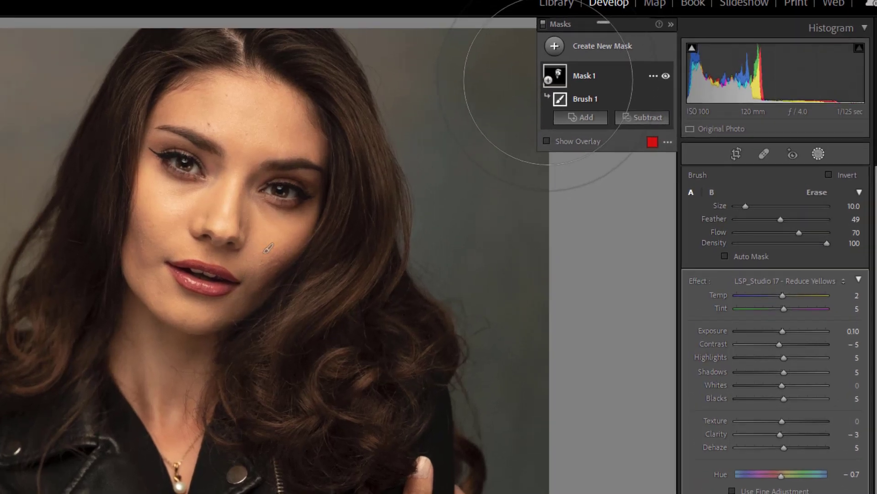
Turn on the red mask overlay and erase the painted spill from the hair beside the face down to the neck
mouse_move(572, 64)
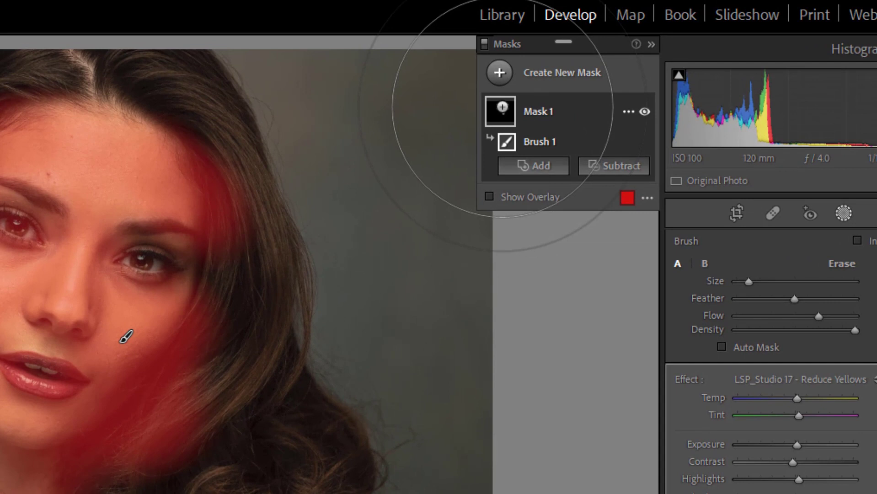
left_click(489, 196)
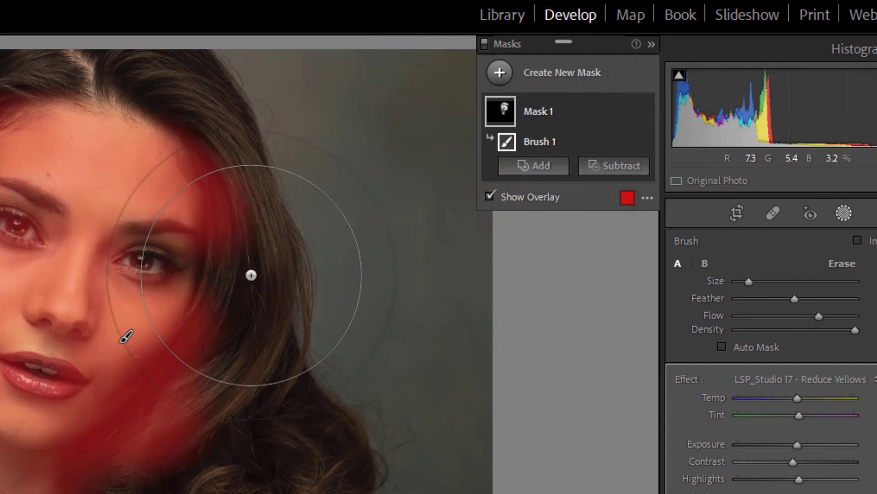
key("alt")
mouse_move(261, 307)
left_mouse_down()
mouse_move(270, 193)
mouse_move(240, 174)
mouse_move(247, 300)
mouse_move(63, 493)
left_mouse_up()
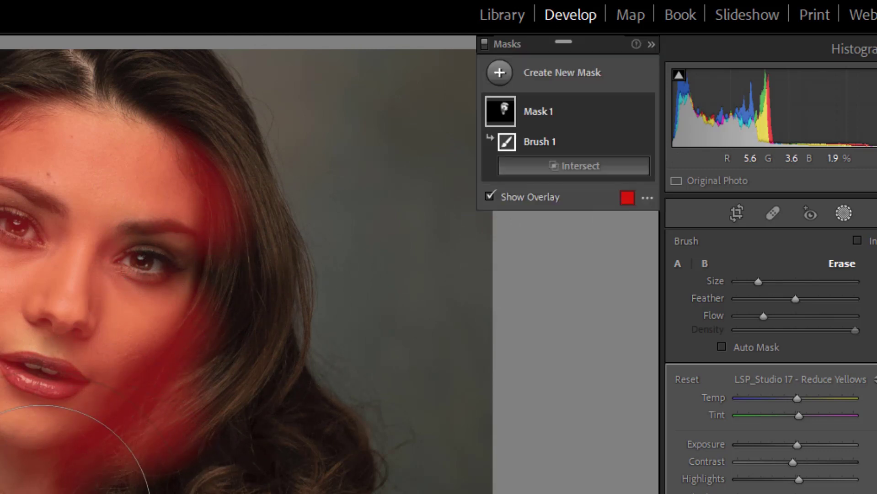
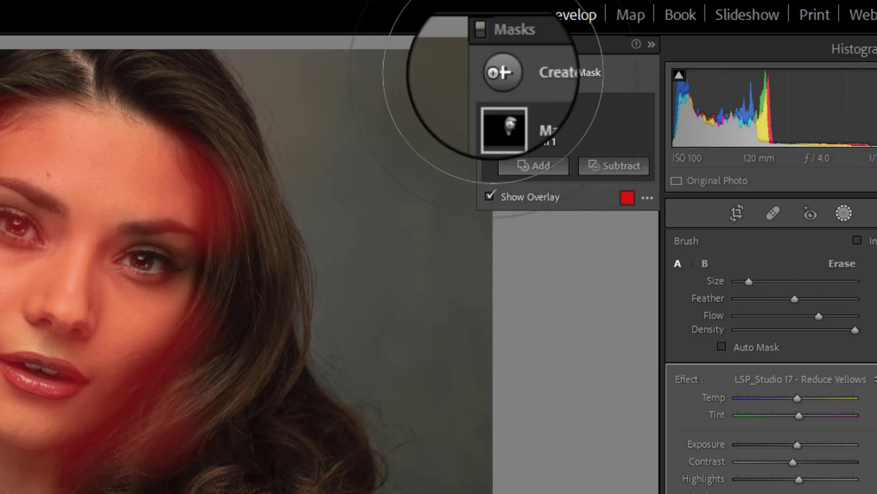
left_click(496, 72)
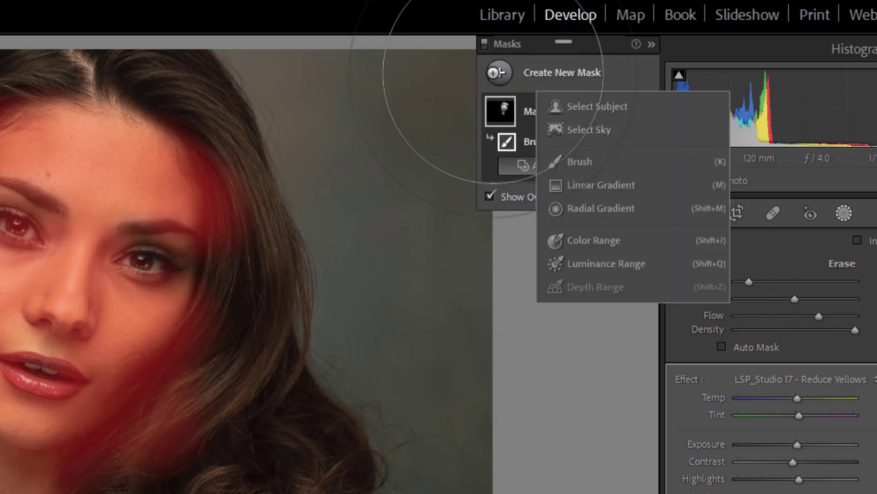
left_click(589, 160)
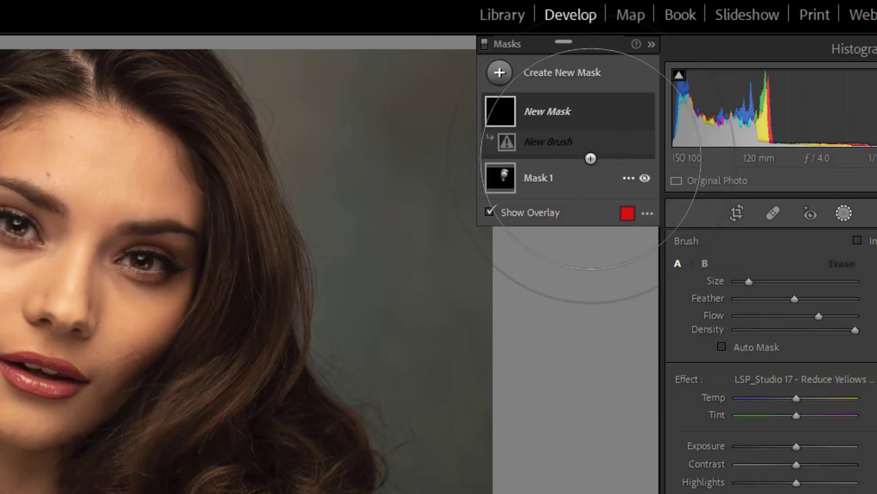
left_click(762, 380)
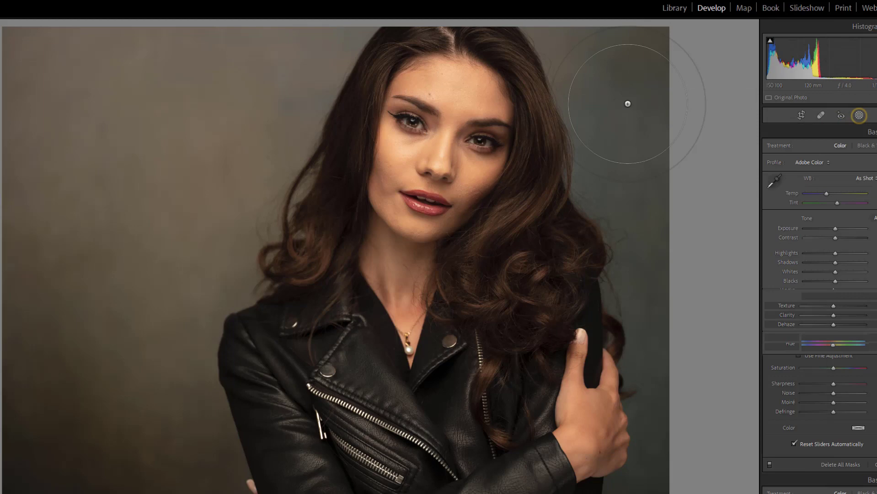
Create a new brush mask using the LSP_Studio 11 - Eyes Lash & Brow preset, framed closely on the woman's face
left_click(466, 120)
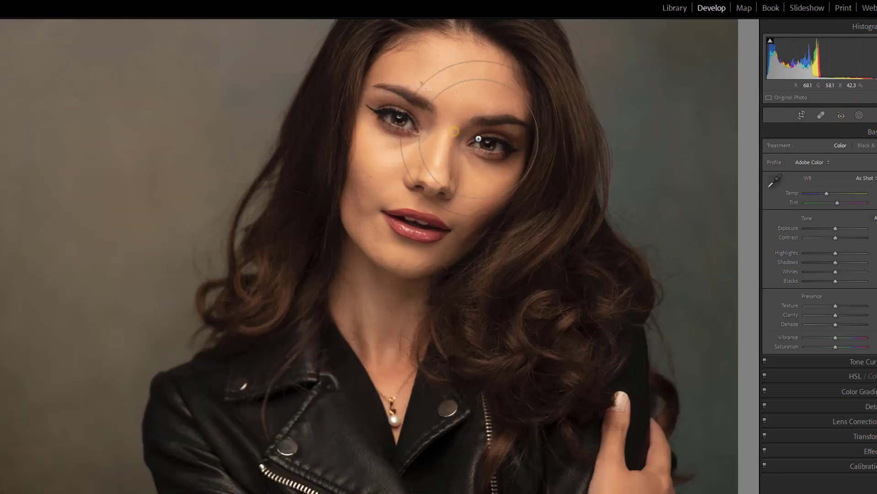
left_click_drag(458, 187, 446, 214)
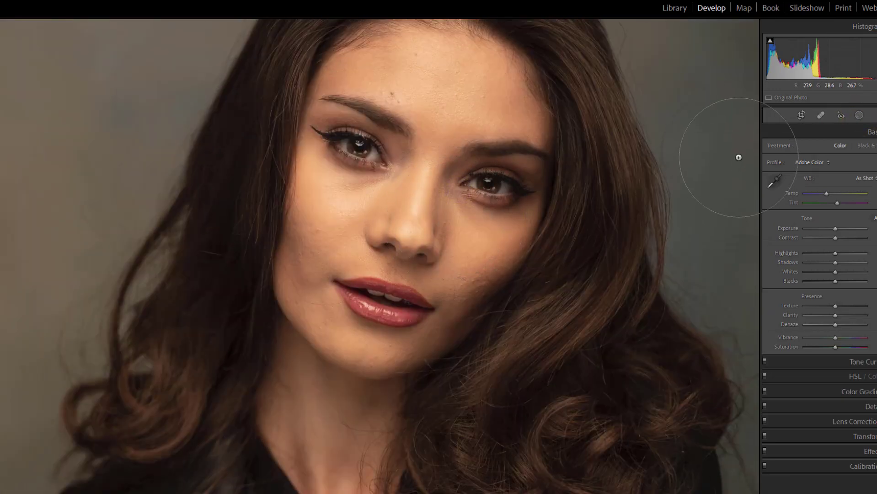
left_click(859, 115)
left_click(675, 43)
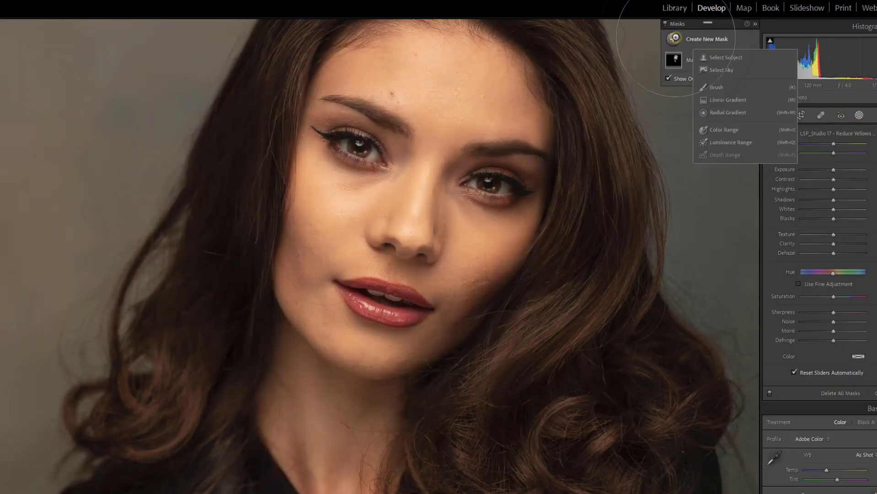
left_click(717, 87)
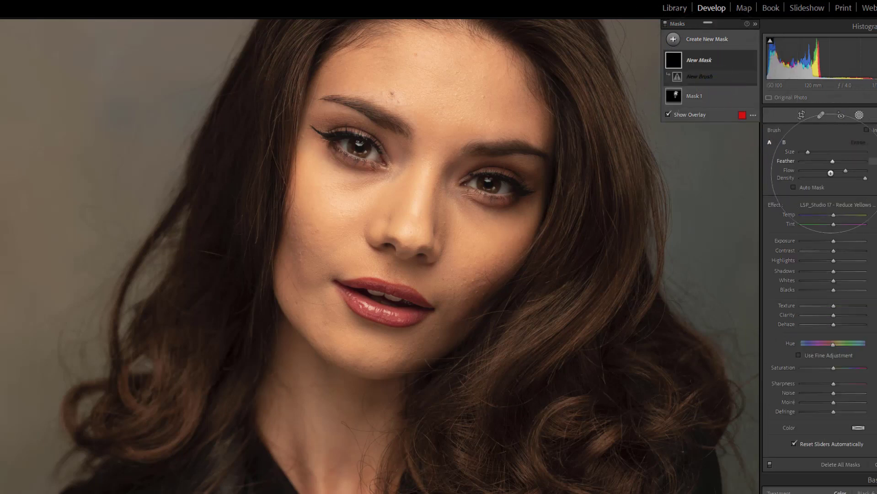
left_click(836, 204)
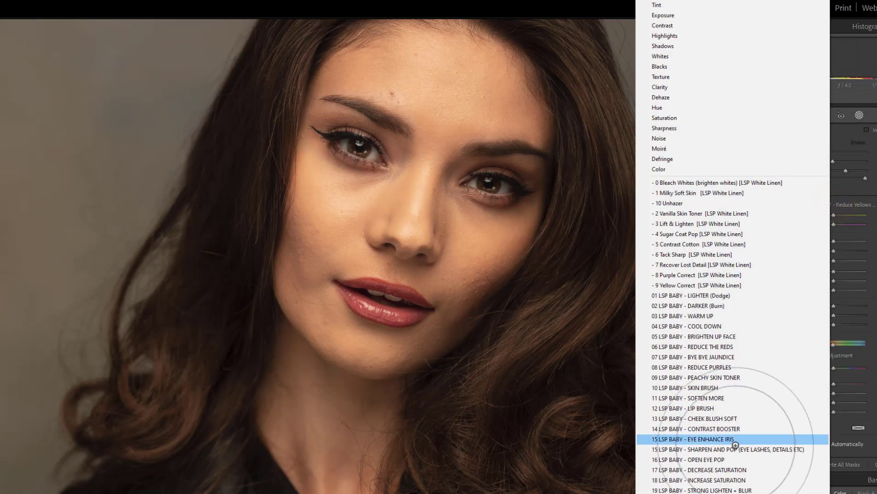
left_click(734, 440)
scroll(733, 247, "down", 14)
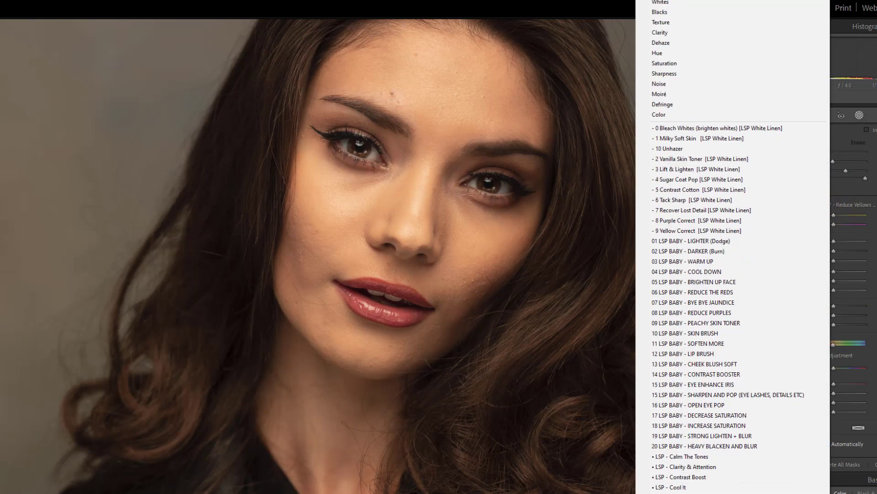
scroll(732, 247, "down", 4)
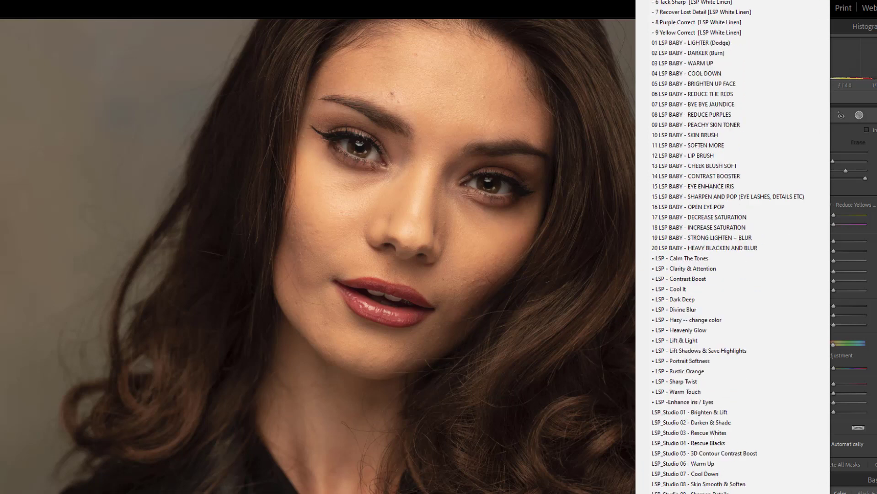
left_click(732, 493)
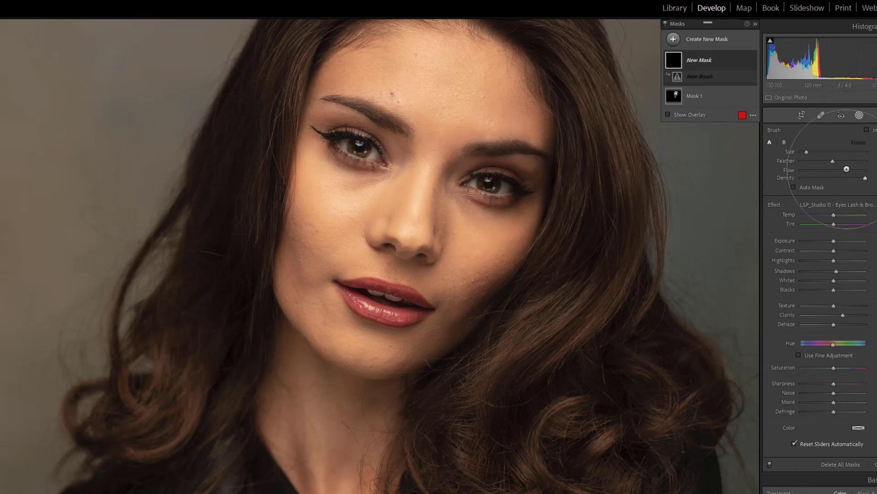
Paint the eye-enhancing effect over both eyes, the eyebrows and the lips
mouse_move(519, 187)
left_mouse_down()
mouse_move(459, 183)
mouse_move(518, 188)
mouse_move(480, 183)
left_mouse_up()
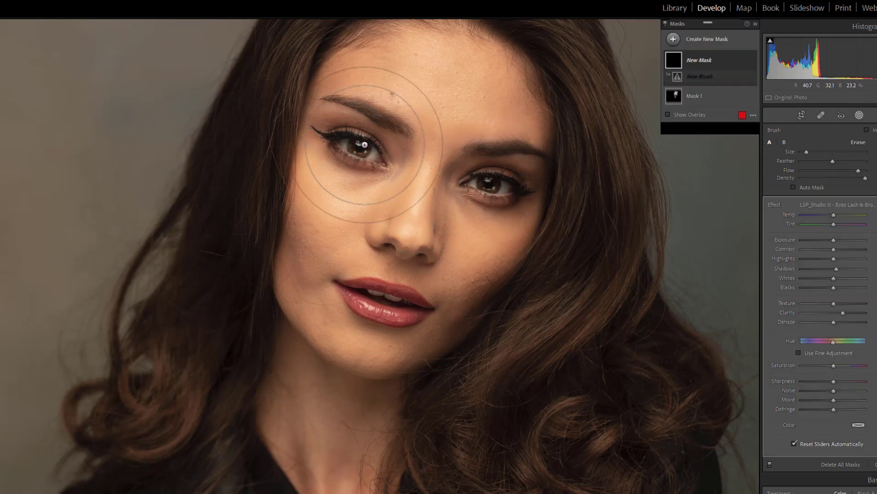
mouse_move(377, 153)
left_mouse_down()
mouse_move(322, 133)
mouse_move(371, 148)
mouse_move(335, 145)
mouse_move(375, 158)
mouse_move(357, 107)
mouse_move(327, 98)
left_mouse_up()
left_click_drag(465, 150, 550, 155)
mouse_move(425, 300)
left_mouse_down()
mouse_move(354, 271)
mouse_move(438, 303)
mouse_move(372, 302)
mouse_move(403, 327)
left_mouse_up()
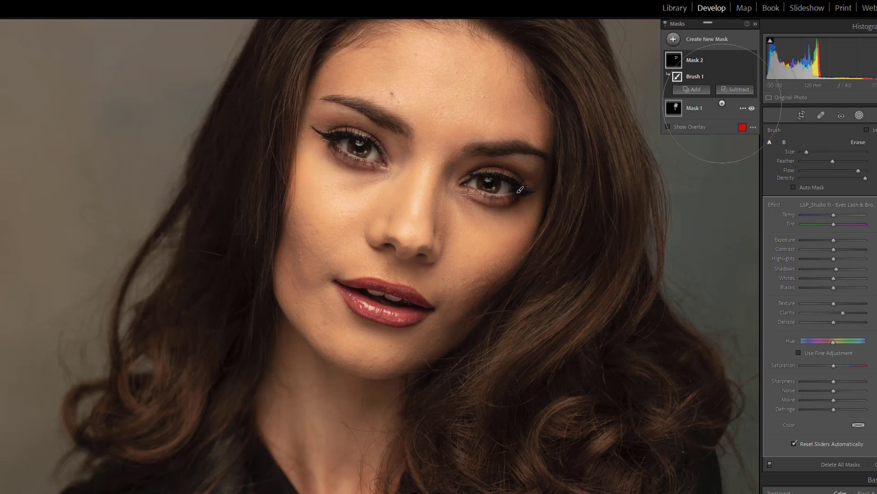
Switch between Mask 1 and Mask 2 and check which areas of the face Mask 2 covers
left_click(690, 108)
left_click(675, 82)
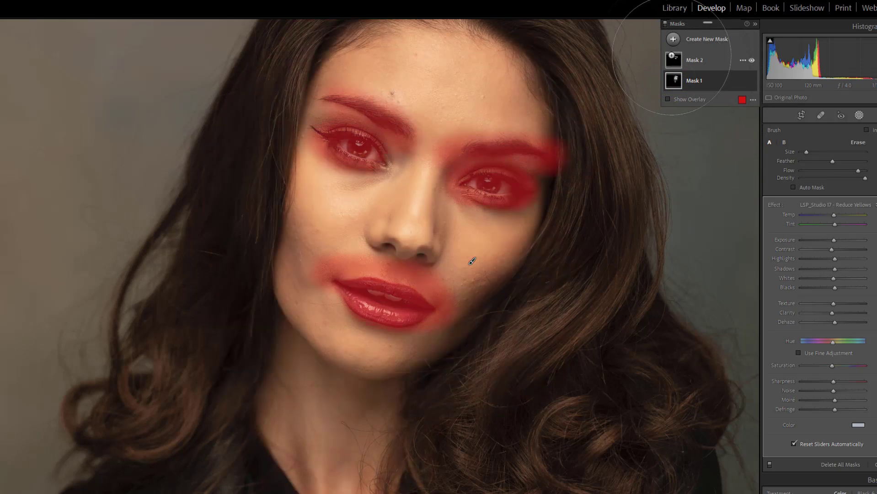
left_click(672, 57)
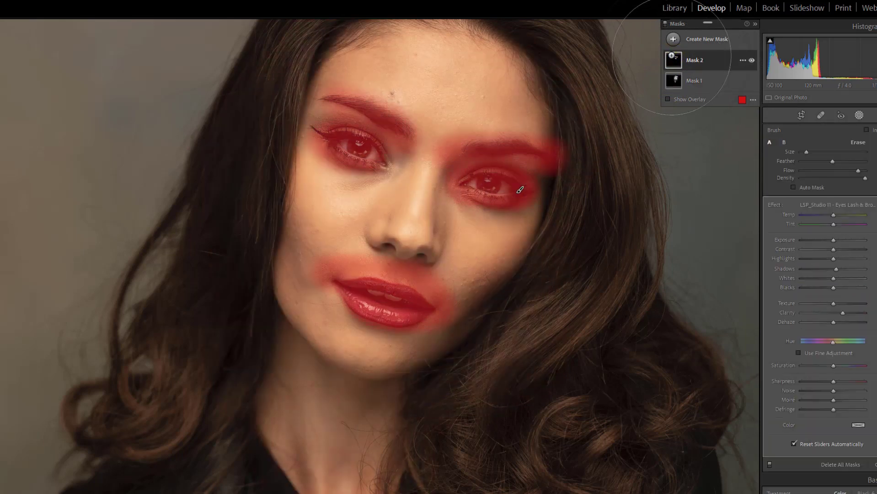
left_click(732, 64)
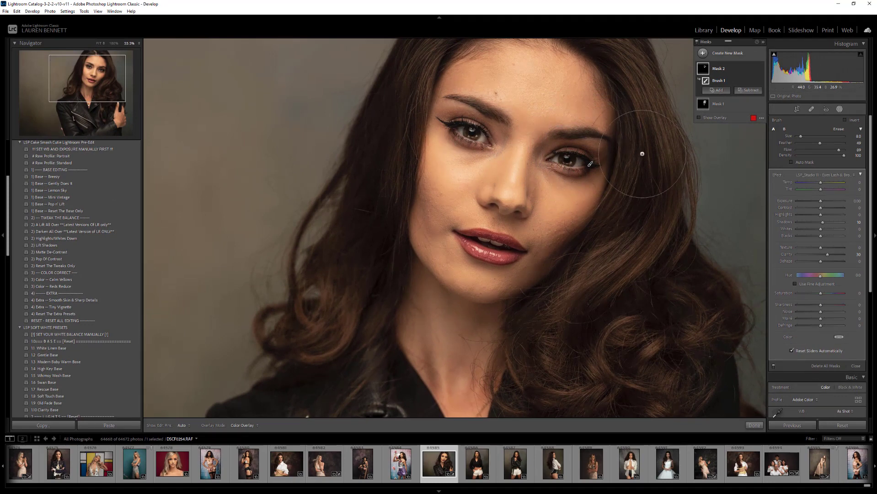
Create another brush mask with the LSP_Studio 14 - Hair Brush preset
left_click(703, 53)
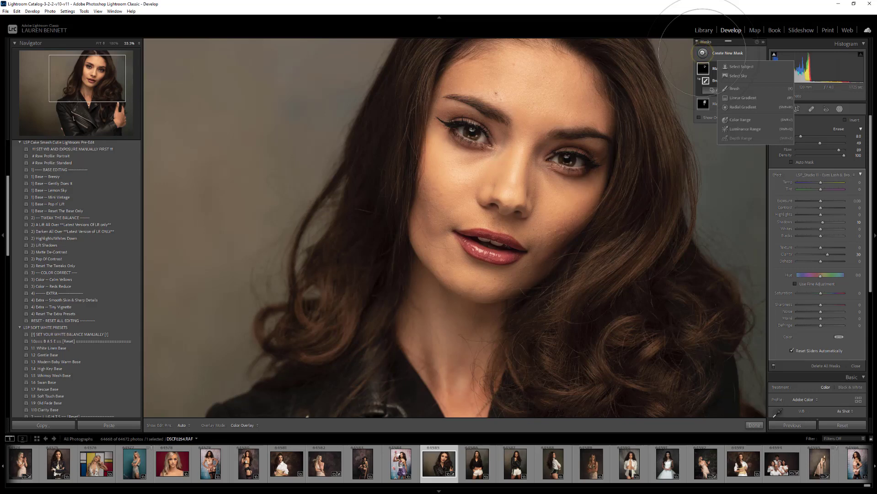
left_click(729, 88)
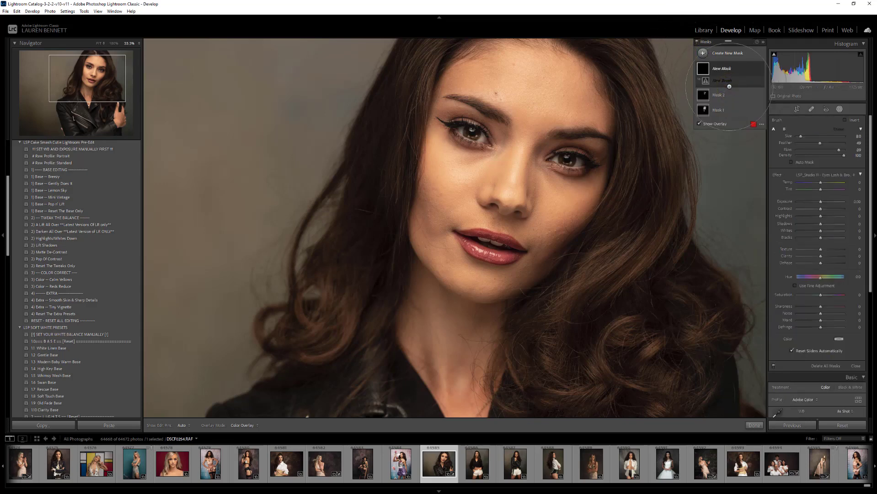
left_click(814, 177)
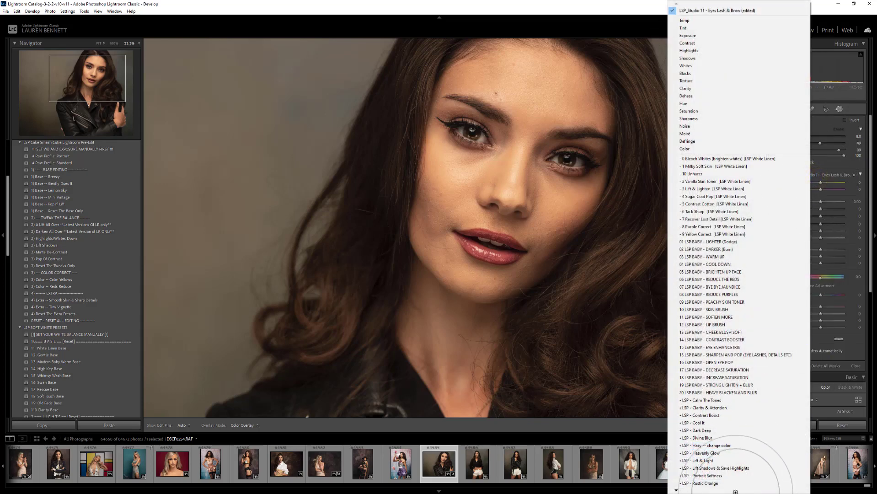
mouse_move(735, 492)
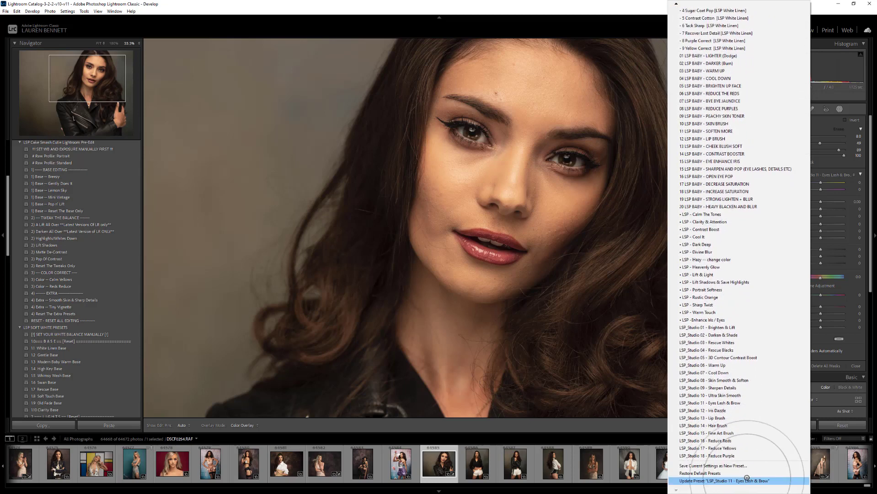
left_click(732, 425)
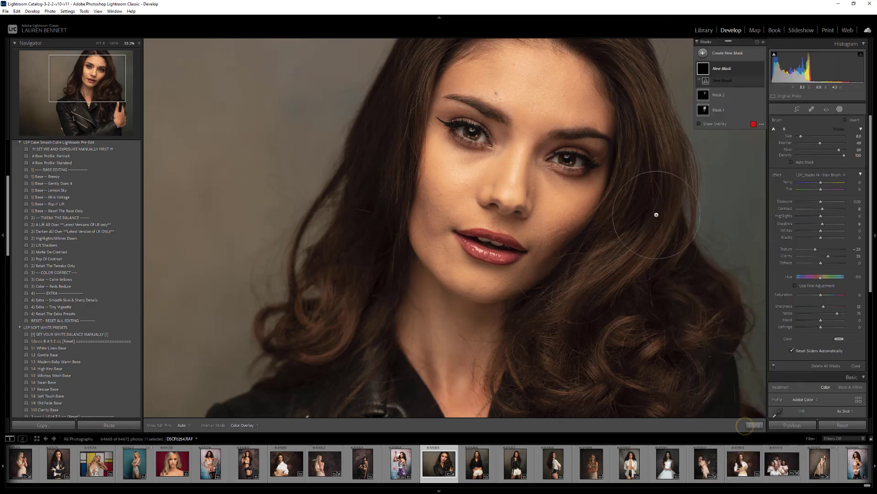
Paint the hair effect over the woman's hair with the brush size at 25 and close masking
left_click_drag(641, 246, 658, 101)
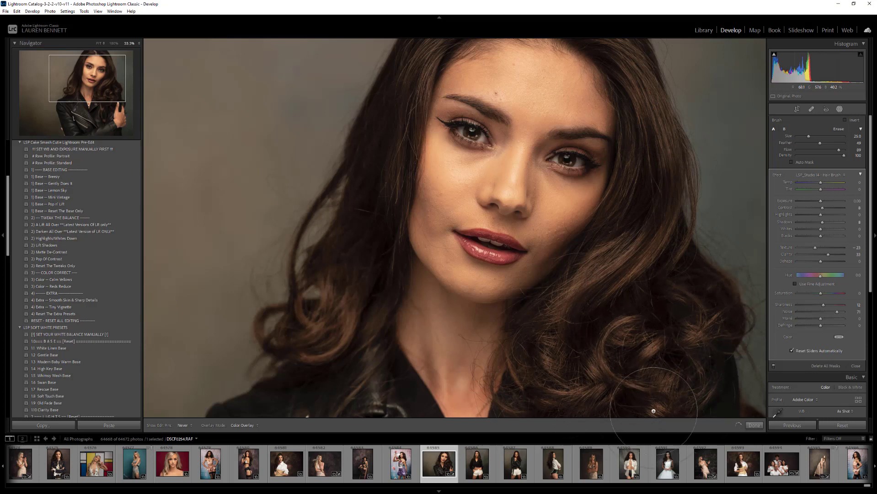
key("h")
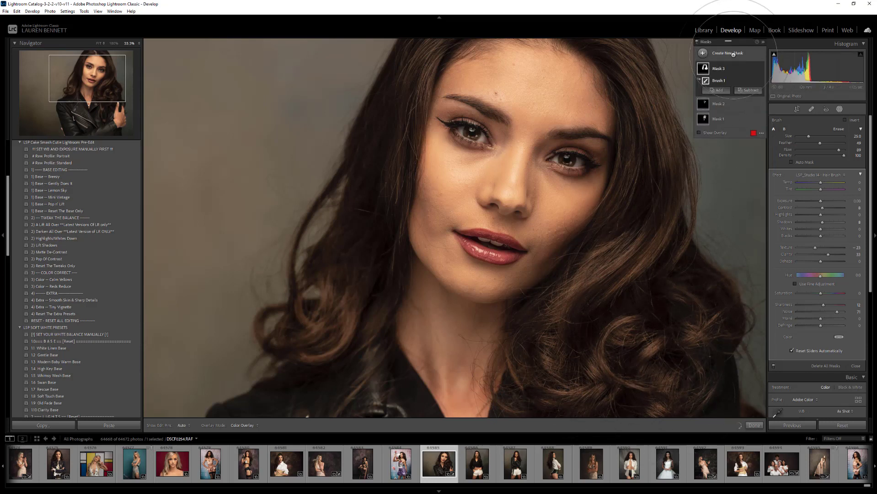
left_click(838, 109)
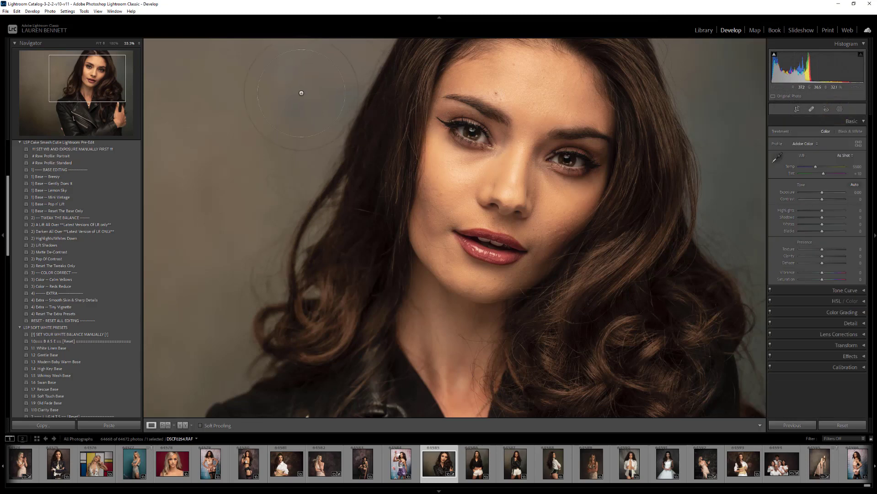
Fit the whole photo in view and create a new mask that automatically selects the subject
left_click(99, 43)
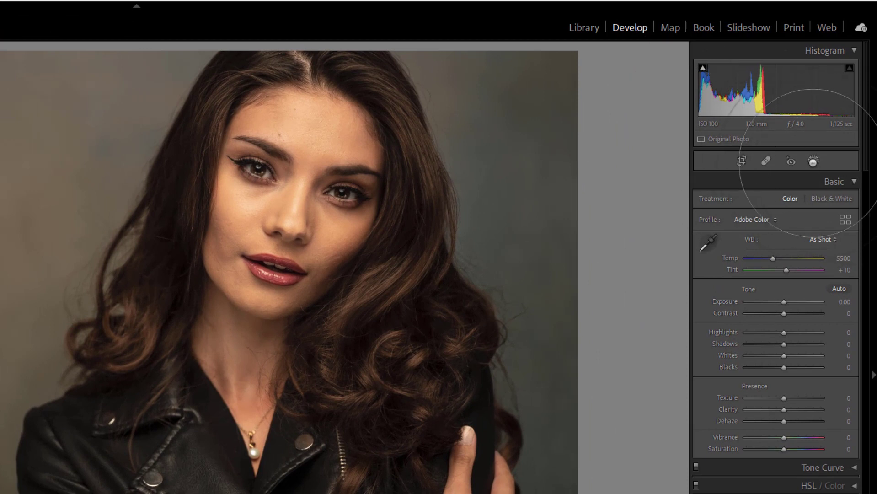
left_click(839, 112)
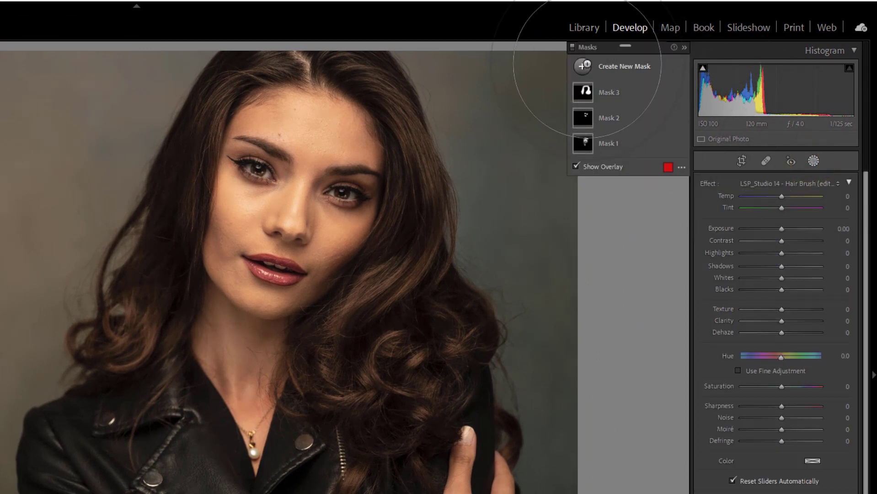
left_click(583, 65)
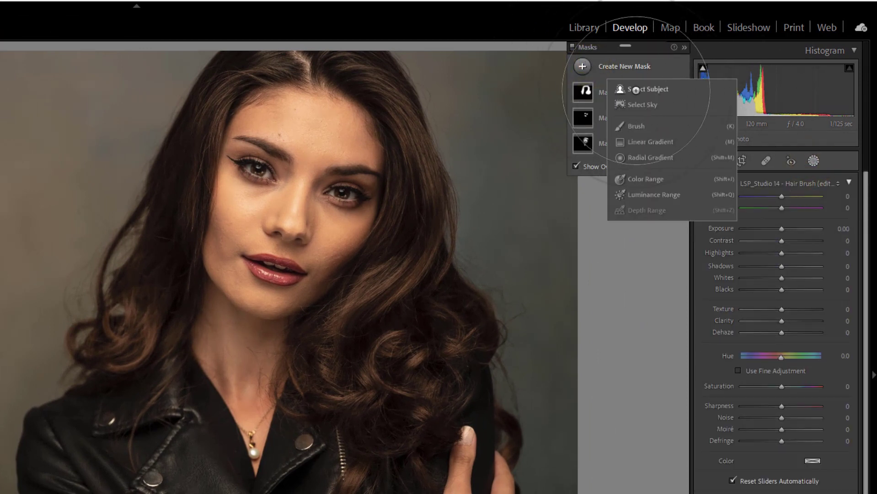
left_click(635, 90)
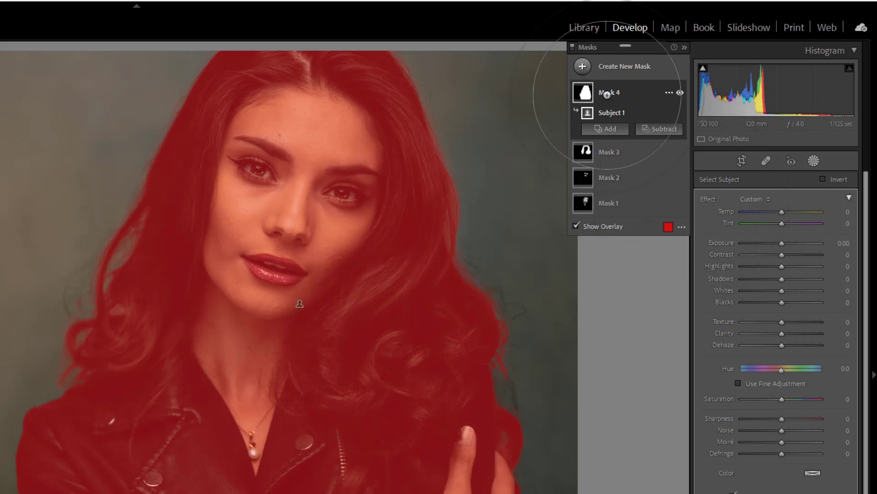
Invert the Subject 1 selection in Mask 4 so the mask covers the background
right_click(667, 91)
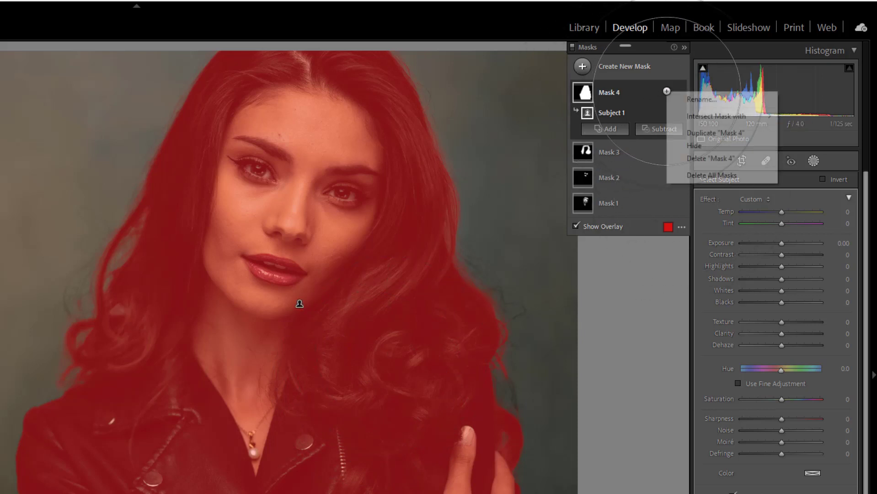
left_click(636, 88)
left_click(597, 93)
left_click(586, 113)
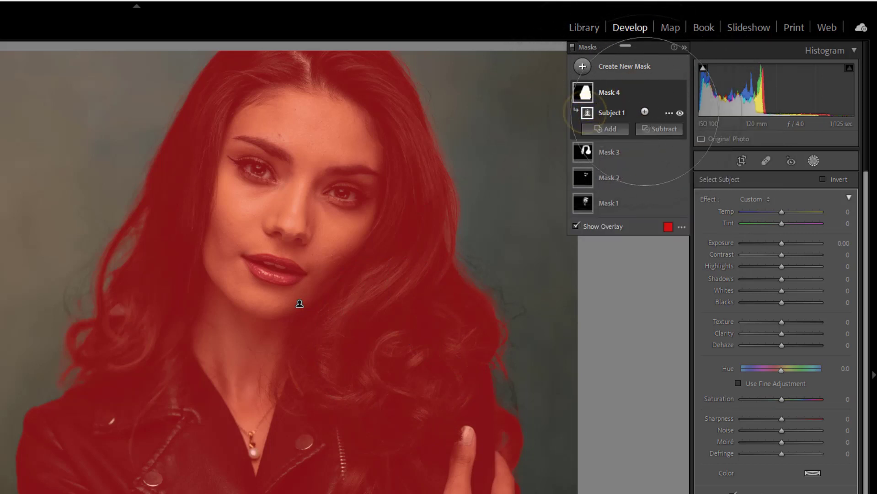
left_click(669, 112)
left_click(679, 151)
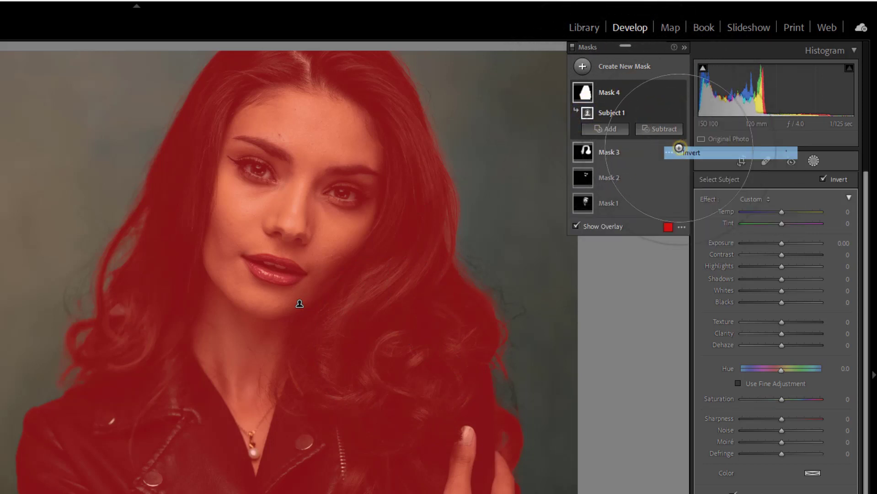
Add a brush to the background mask and apply the LSP_Studio 02 - Darken & Shade preset to it
left_click(614, 130)
left_click(615, 193)
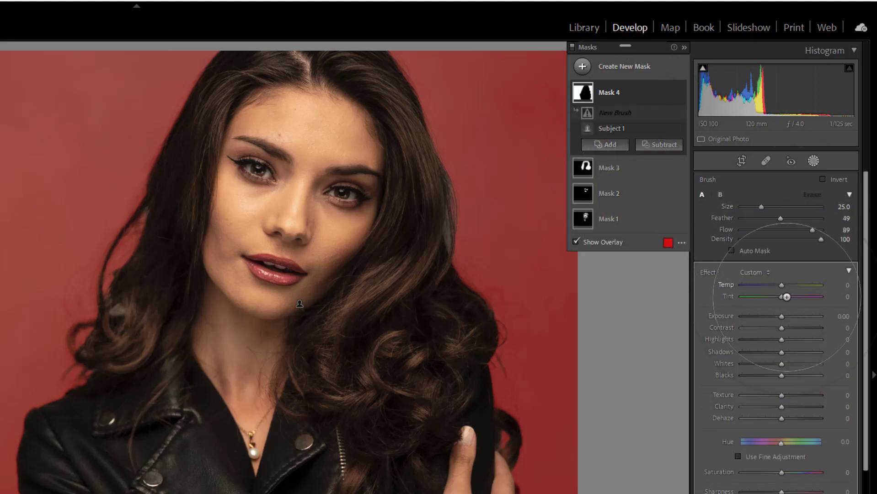
left_click(765, 273)
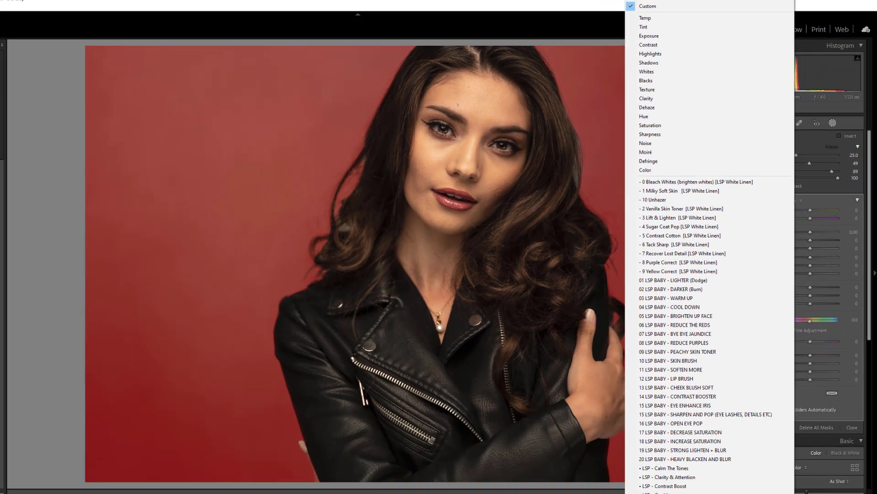
mouse_move(756, 489)
scroll(756, 489, "down", 6)
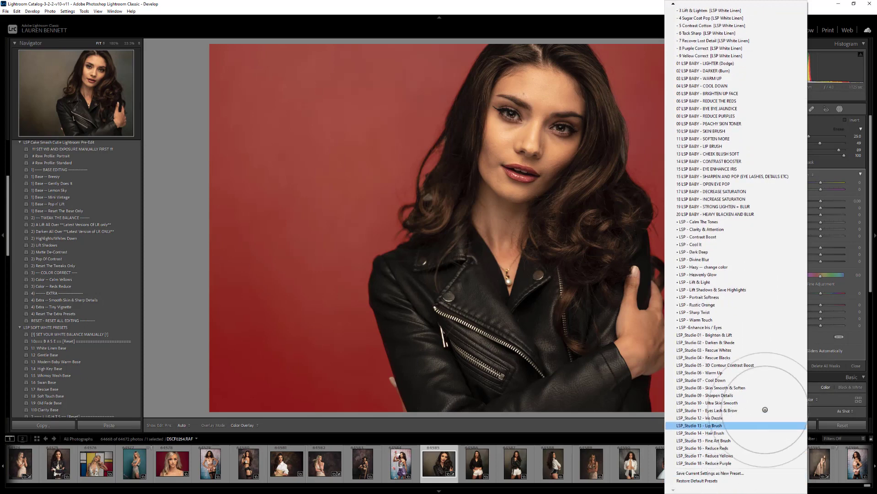
left_click(757, 345)
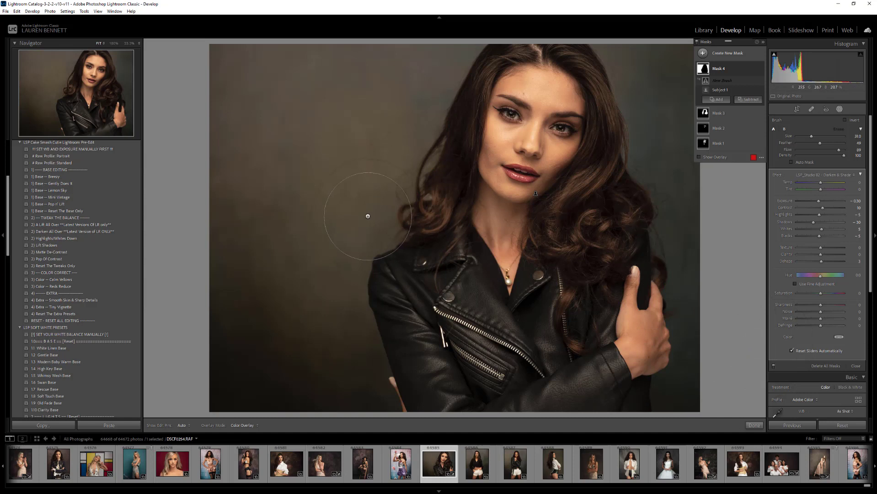
Darken the background mask by setting its exposure to -2.52, checking the photo with the mask overlays hidden
key("h")
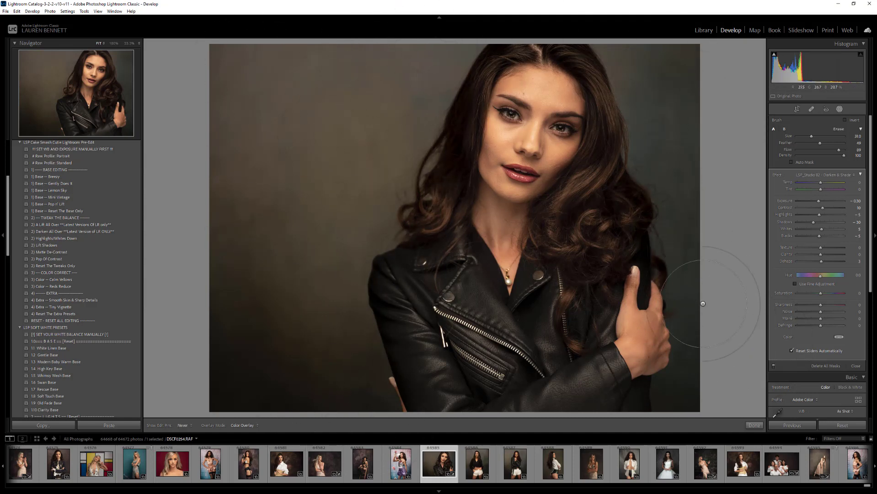
key("h")
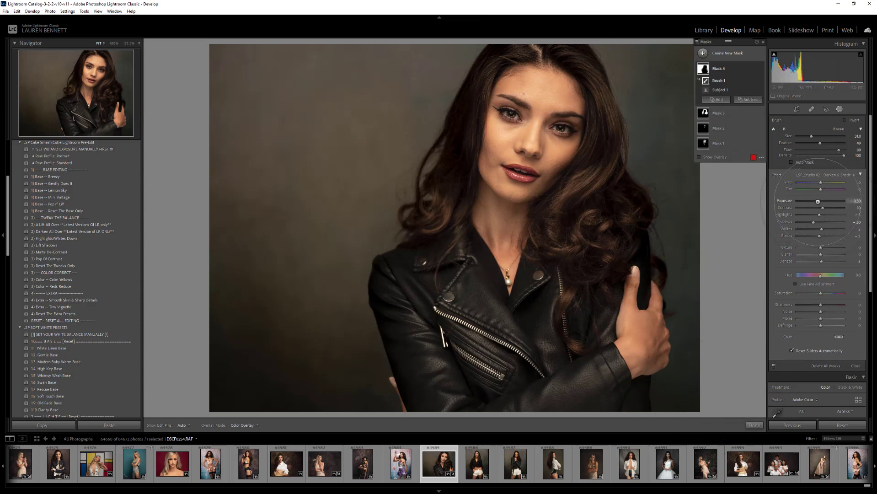
left_click_drag(818, 200, 807, 200)
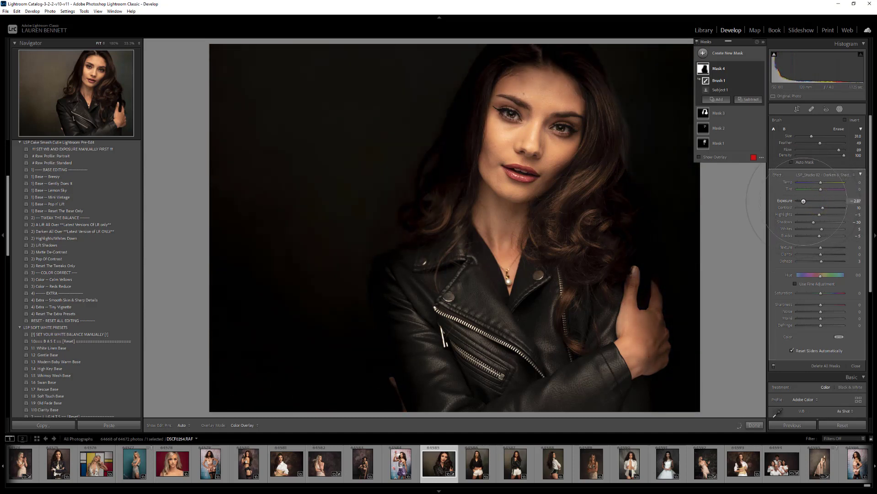
left_click_drag(804, 201, 806, 201)
key("h")
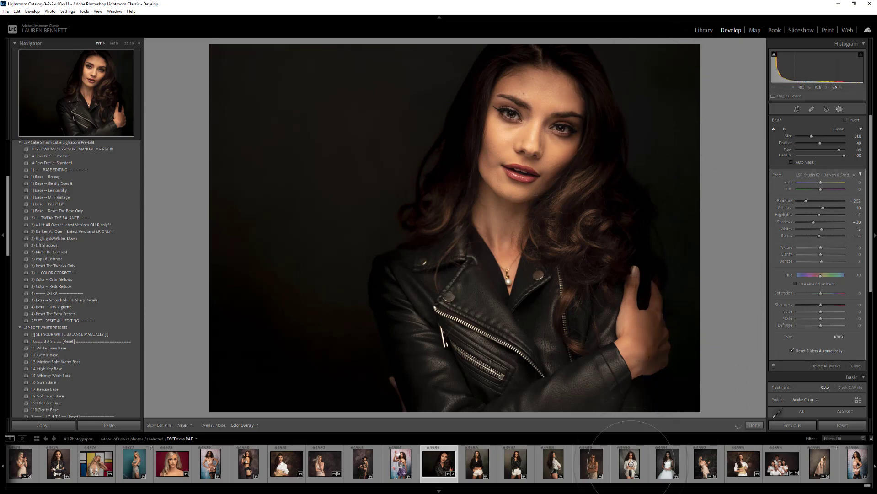
key("h")
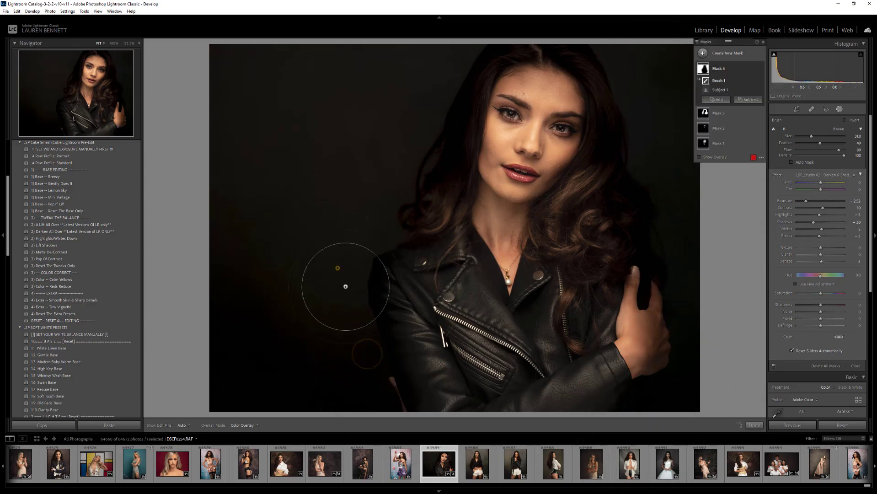
key("h")
key("h")
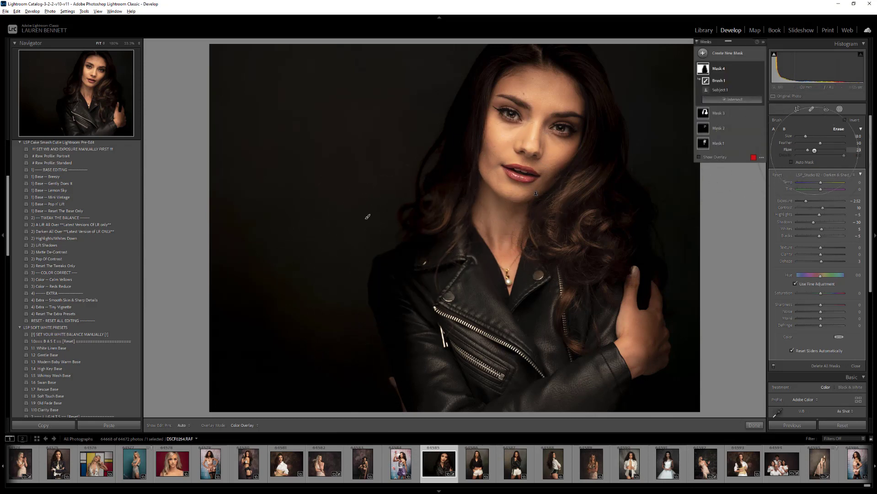
Erase the background darkening from the woman's curls beside her neck, using an eraser brush with feather 23 and flow 23
left_click_drag(815, 143, 808, 143)
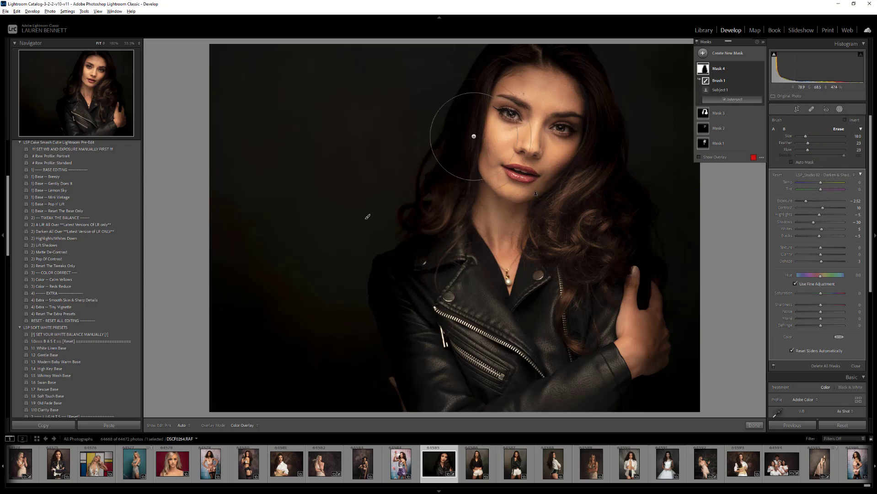
key("h")
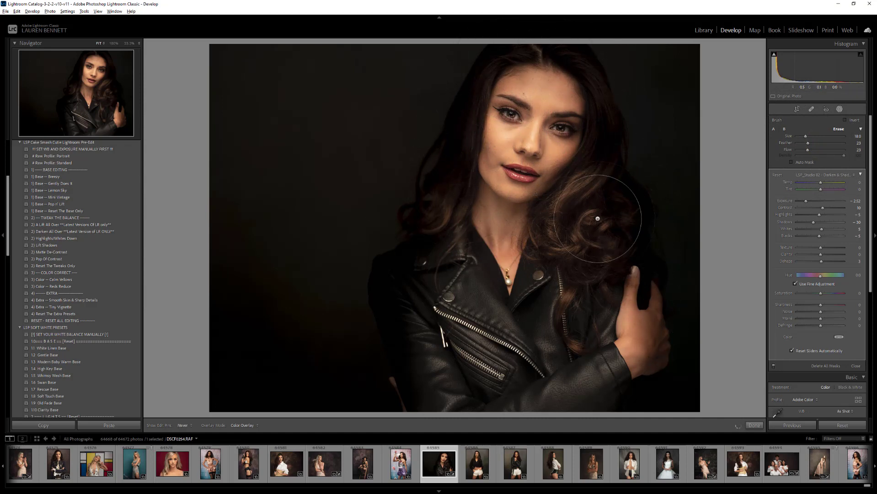
mouse_move(598, 219)
left_mouse_down()
mouse_move(606, 170)
mouse_move(519, 67)
mouse_move(478, 106)
mouse_move(561, 210)
left_mouse_up()
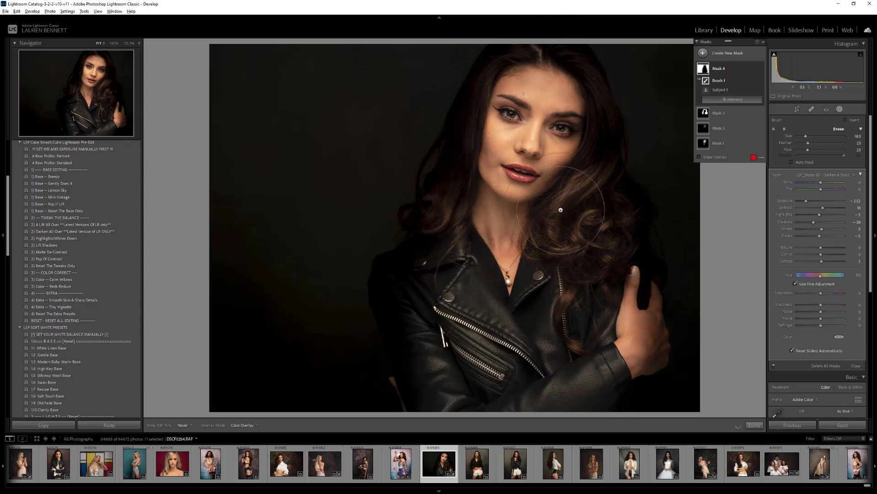
key("h")
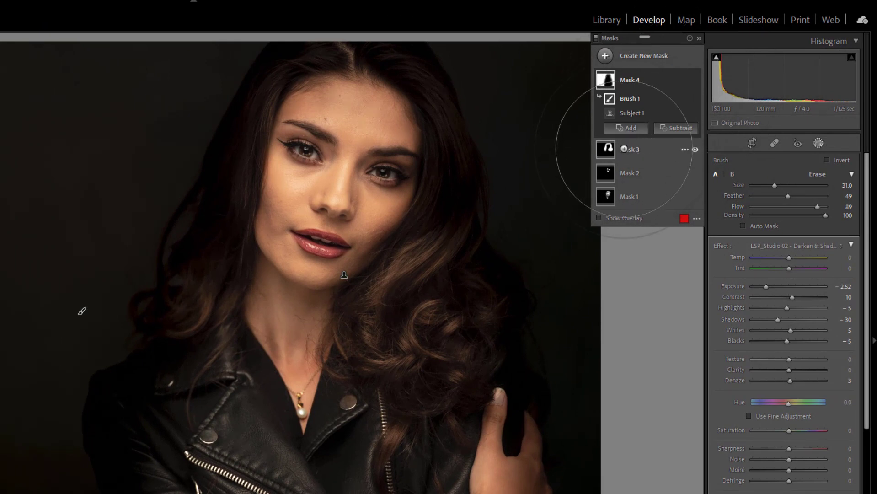
Review the hair, facial feature and skin masks and their effect settings, and return to the background mask
left_click(624, 149)
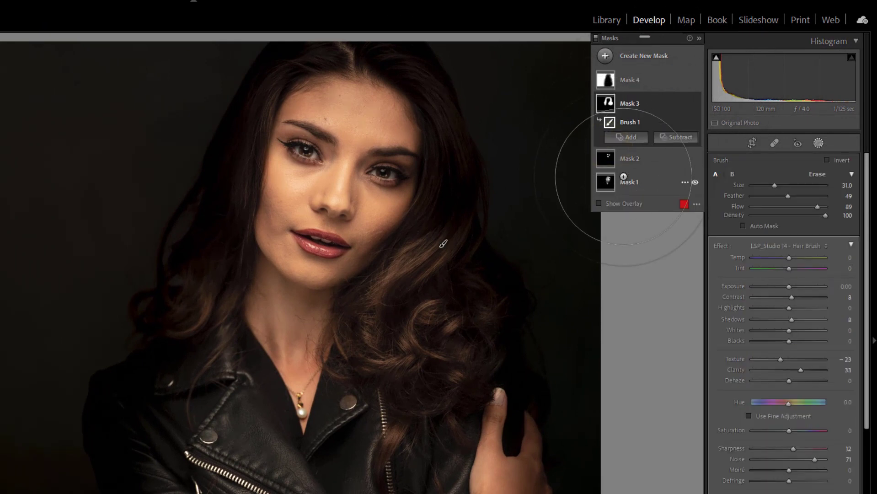
left_click(608, 155)
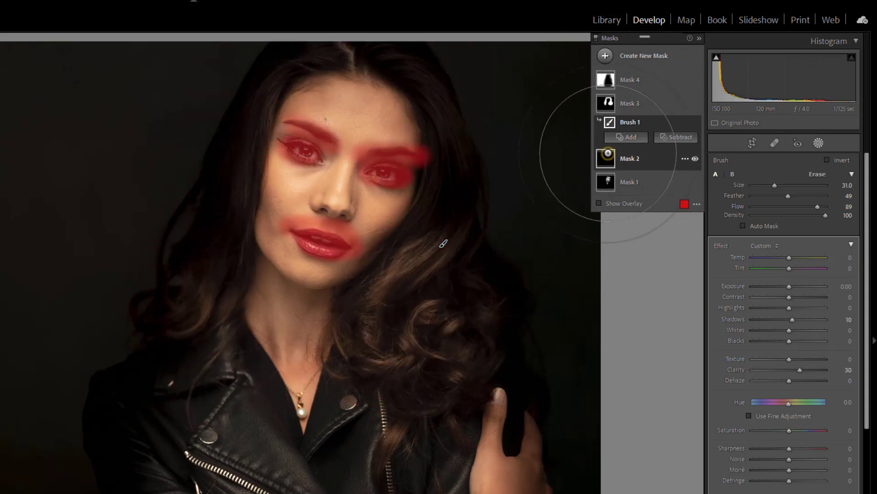
left_click(608, 179)
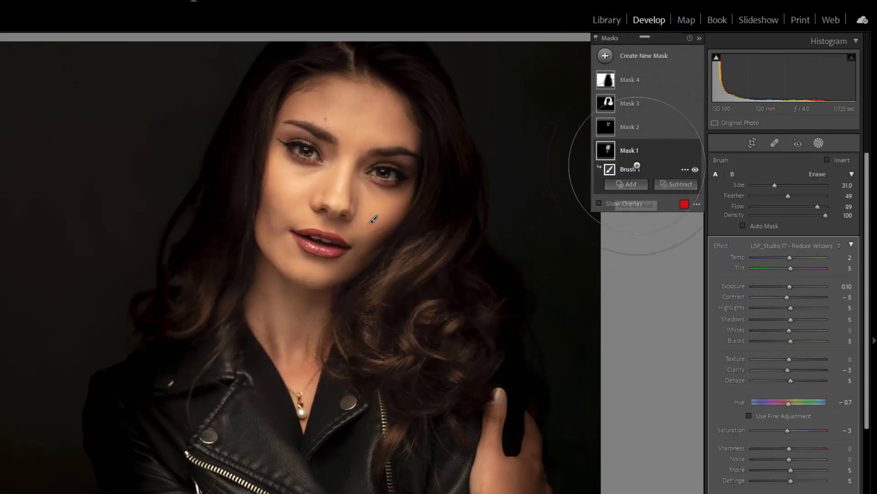
left_click(611, 78)
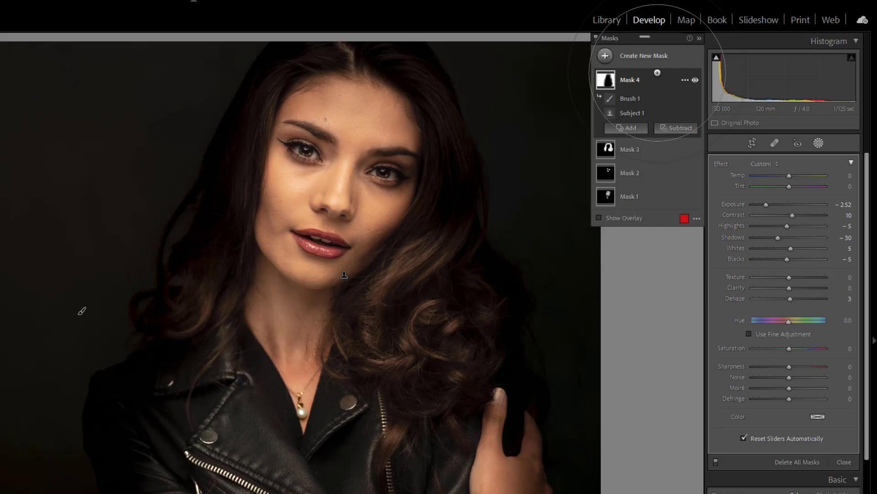
Create a new brush mask and look through its available effect presets without applying one
left_click(605, 55)
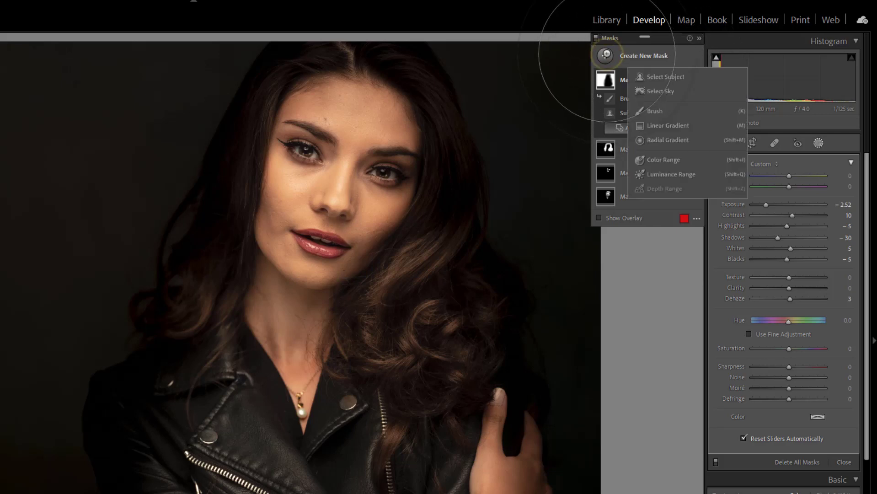
left_click(657, 111)
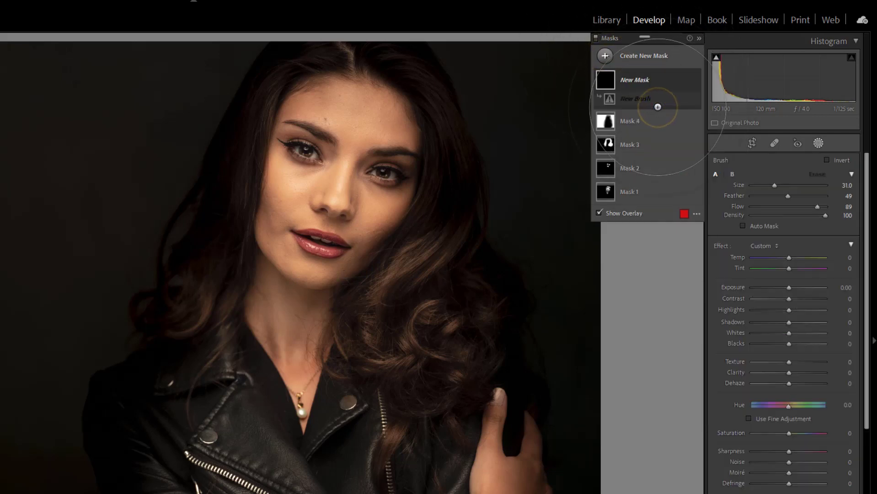
left_click(760, 246)
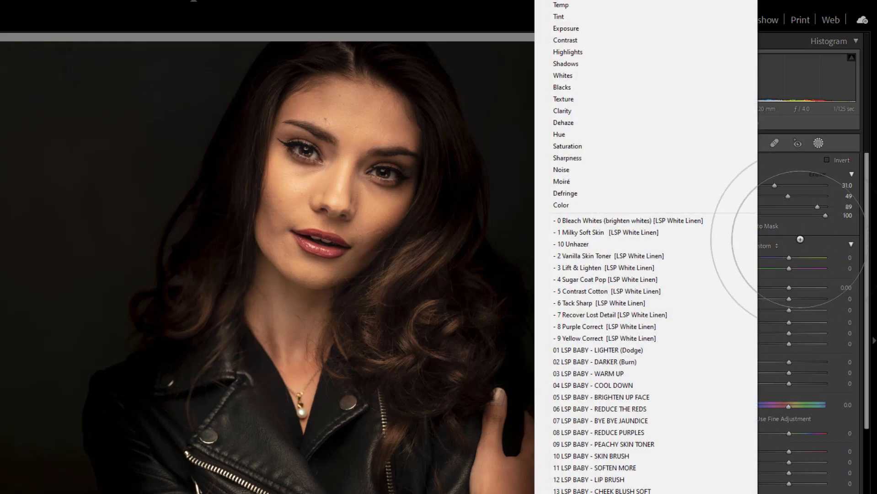
left_click(801, 239)
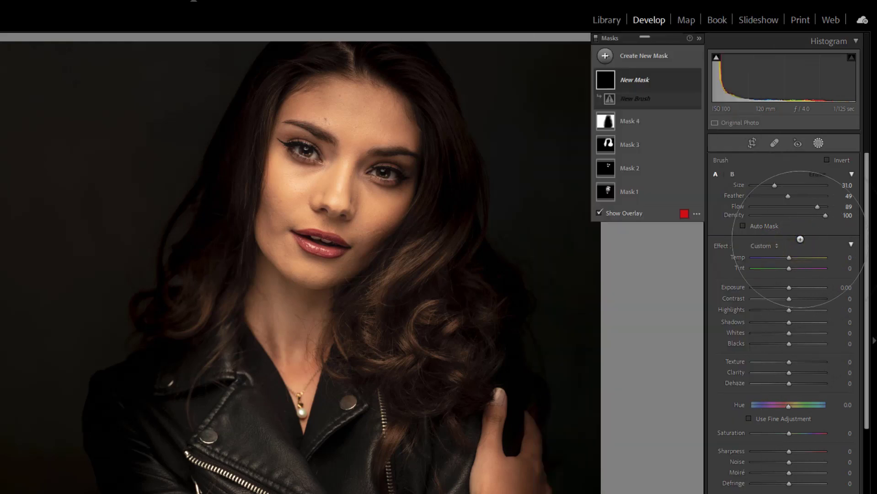